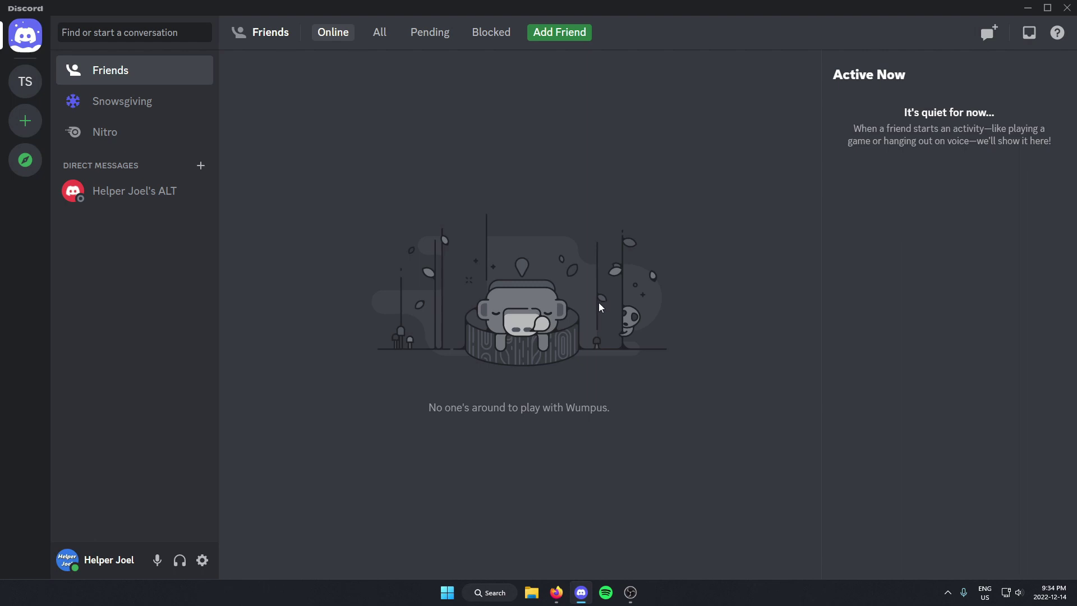
View the profile popup's HypeSquad badge, close it, then open User Settings
{"action": "left_click", "coordinate": [66, 560]}
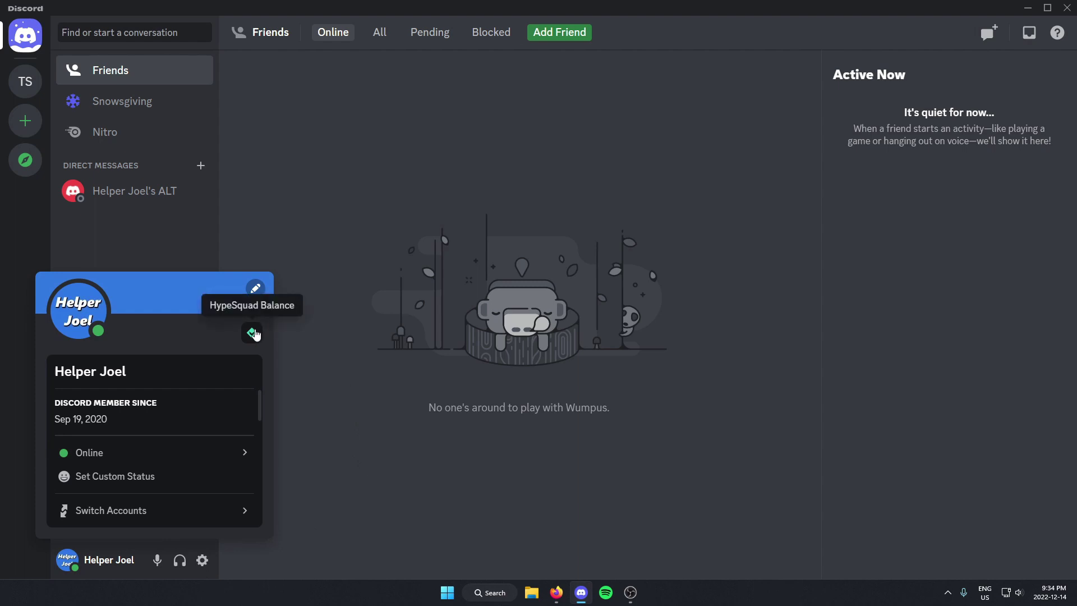
{"action": "left_click", "coordinate": [313, 326]}
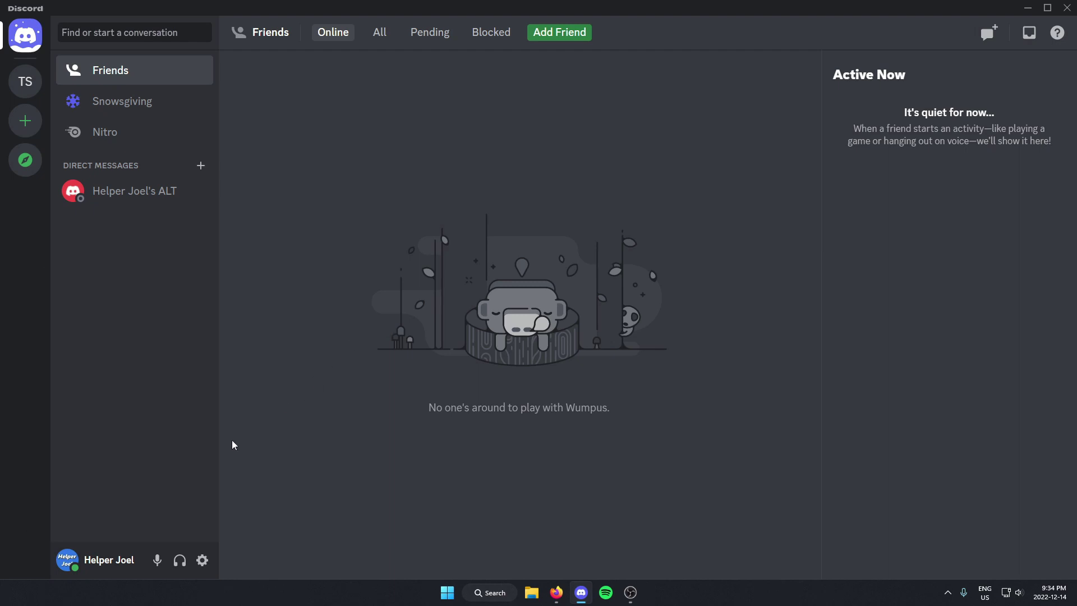
{"action": "left_click", "coordinate": [203, 561]}
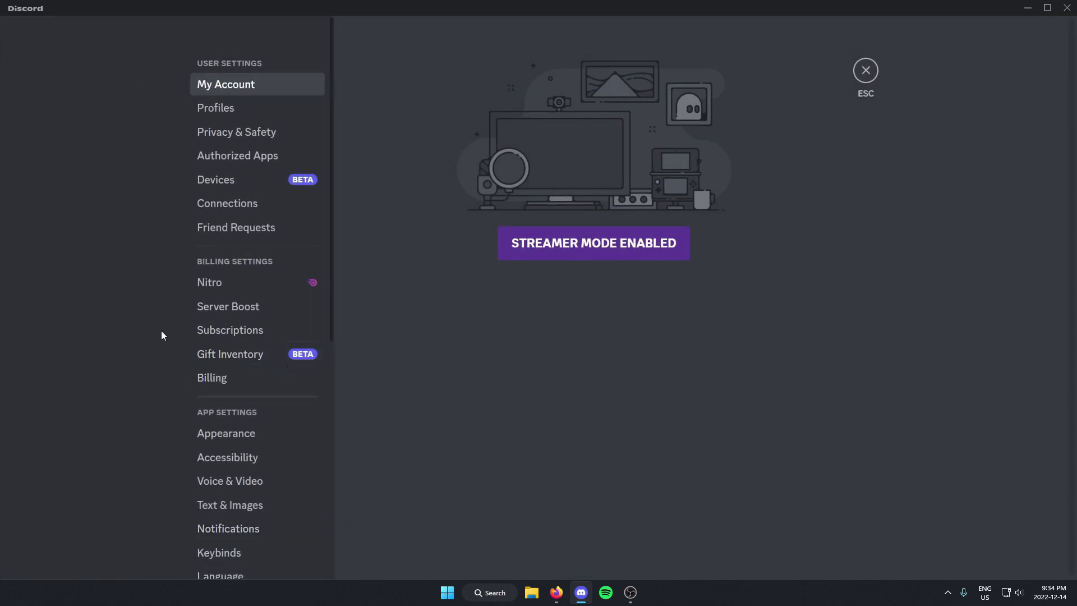
{"action": "scroll", "coordinate": [110, 380], "scroll_direction": "down", "scroll_amount": 3}
{"action": "scroll", "coordinate": [106, 378], "scroll_direction": "down", "scroll_amount": 3}
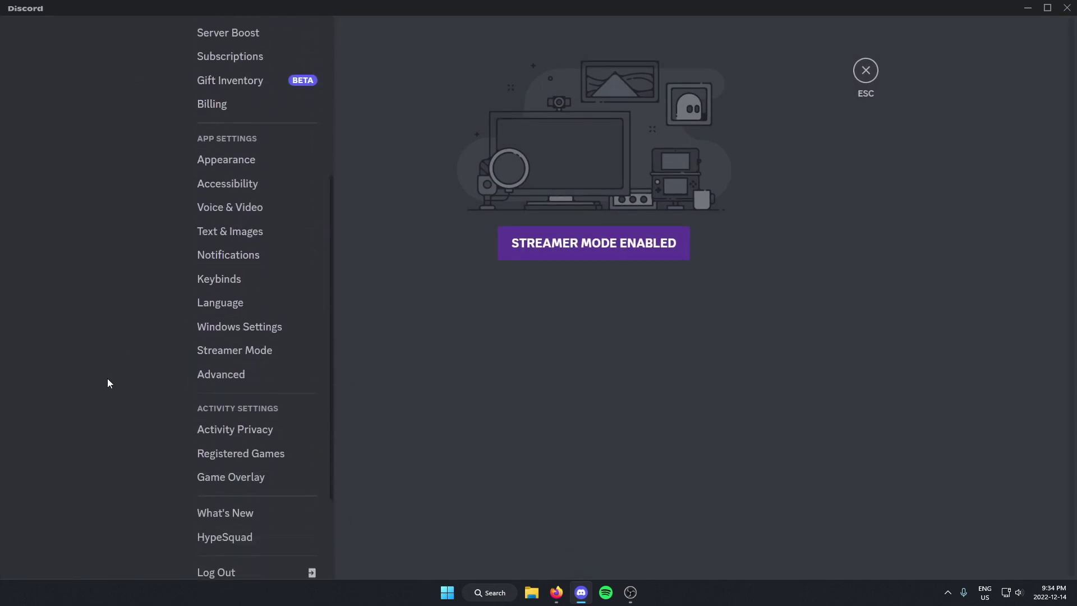
{"action": "scroll", "coordinate": [108, 378], "scroll_direction": "down", "scroll_amount": 2}
{"action": "scroll", "coordinate": [107, 378], "scroll_direction": "down", "scroll_amount": 1}
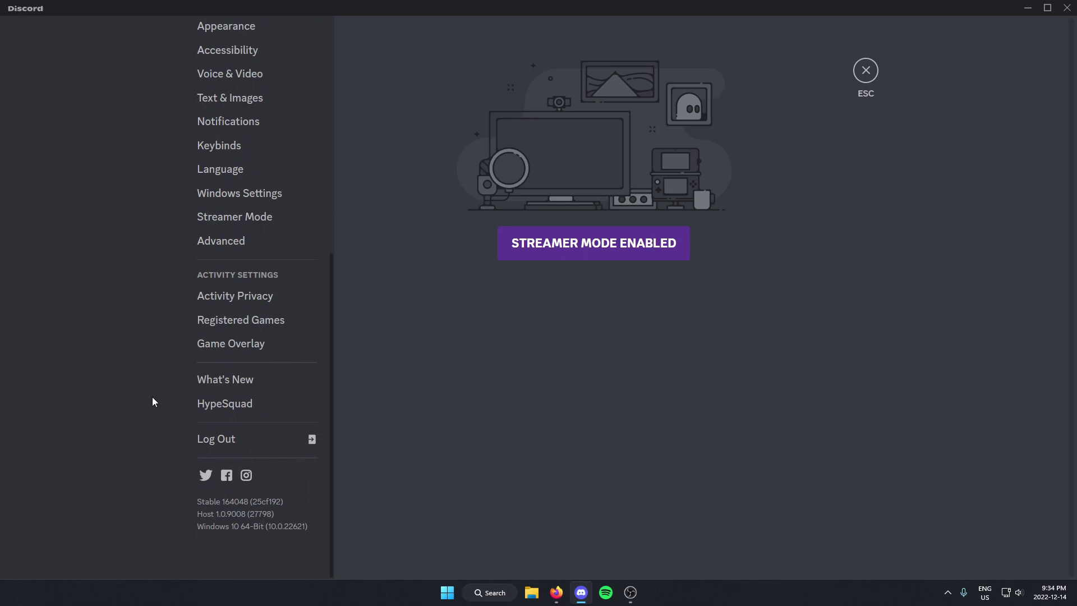
Leave the House of Balance HypeSquad from the HypeSquad settings page
{"action": "left_click", "coordinate": [253, 409]}
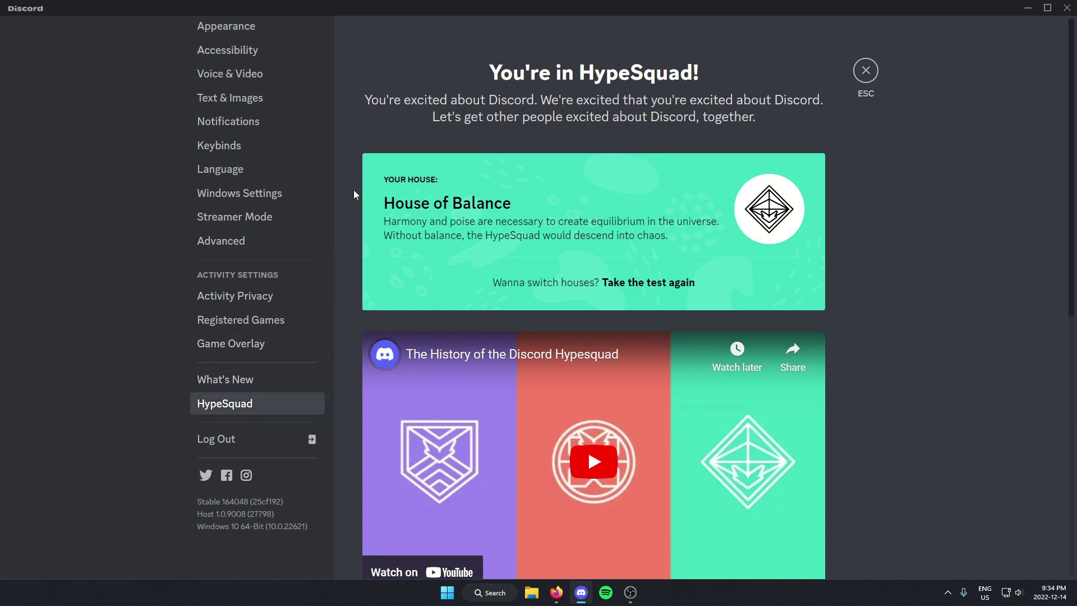
{"action": "scroll", "coordinate": [354, 130], "scroll_direction": "down", "scroll_amount": 5}
{"action": "scroll", "coordinate": [348, 145], "scroll_direction": "down", "scroll_amount": 3}
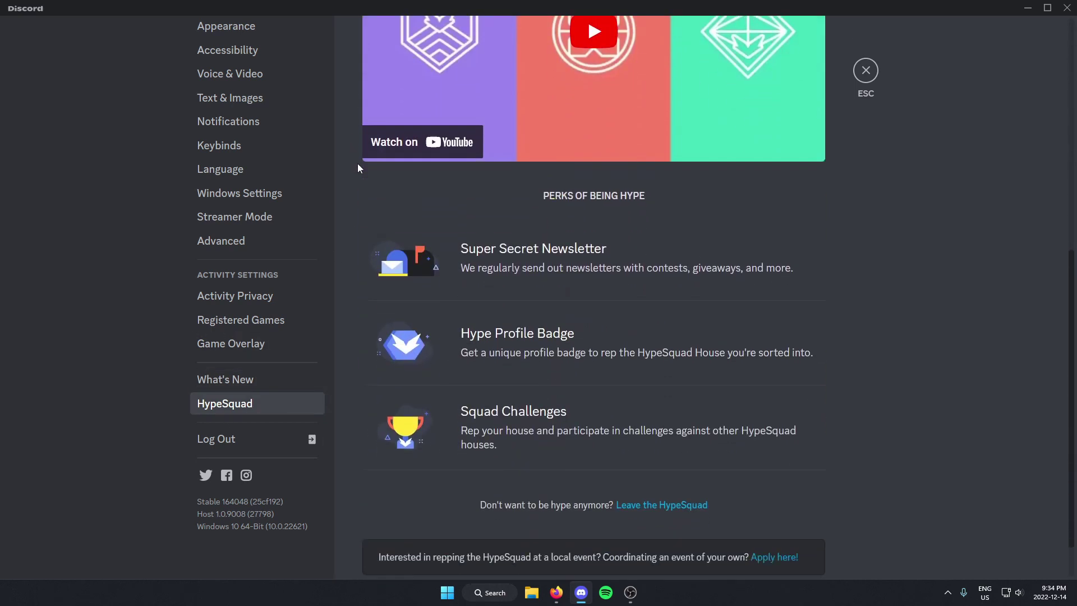
{"action": "scroll", "coordinate": [358, 166], "scroll_direction": "down", "scroll_amount": 2}
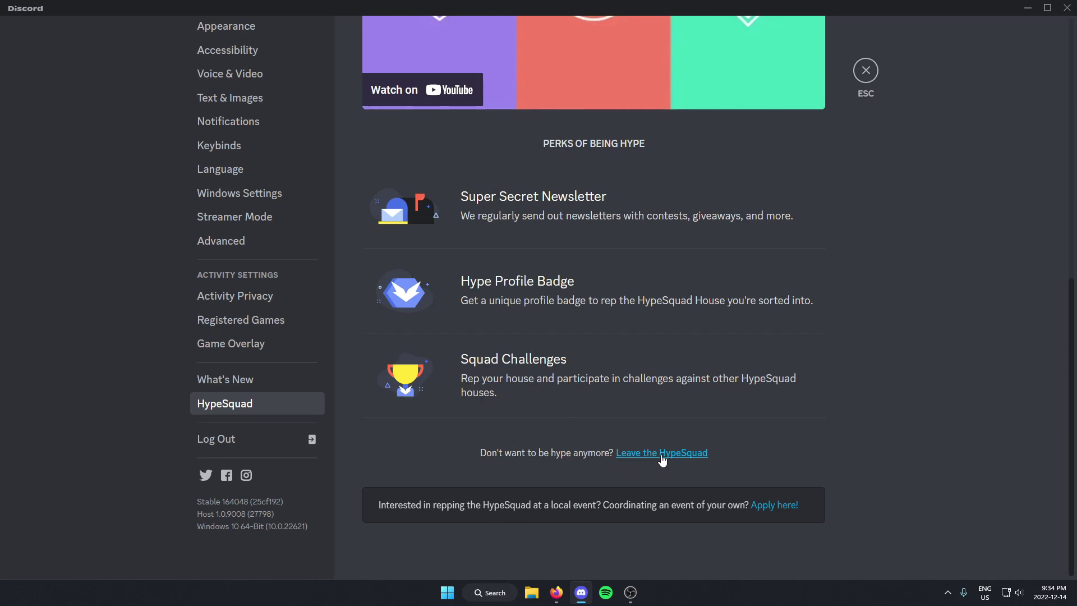
{"action": "left_click", "coordinate": [664, 455]}
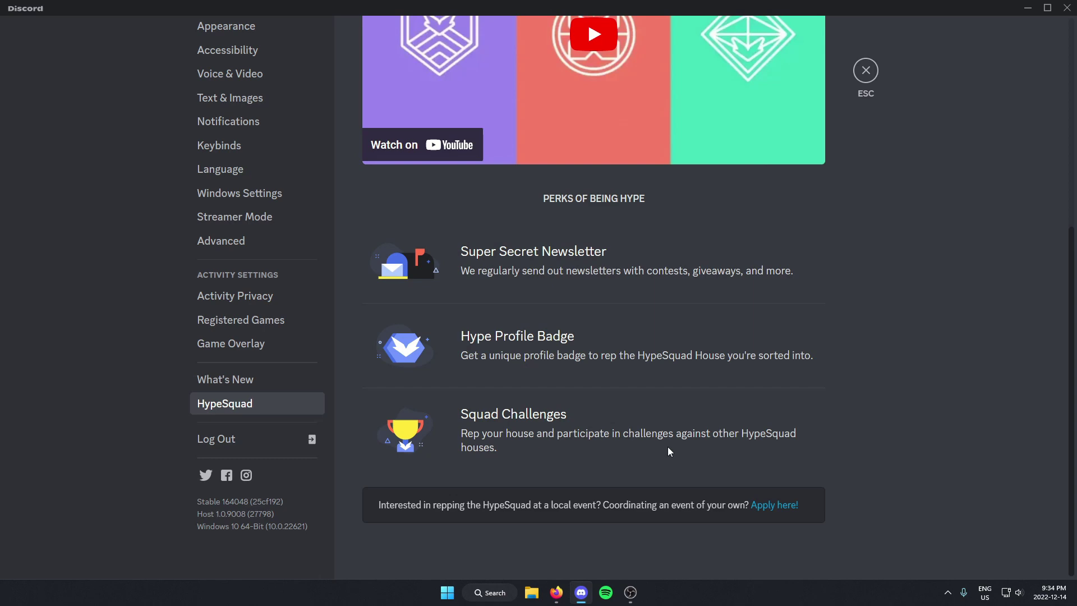
{"action": "scroll", "coordinate": [736, 397], "scroll_direction": "up", "scroll_amount": 5}
Exit settings to Friends and recheck the profile popup for no HypeSquad badge
{"action": "left_click", "coordinate": [865, 69]}
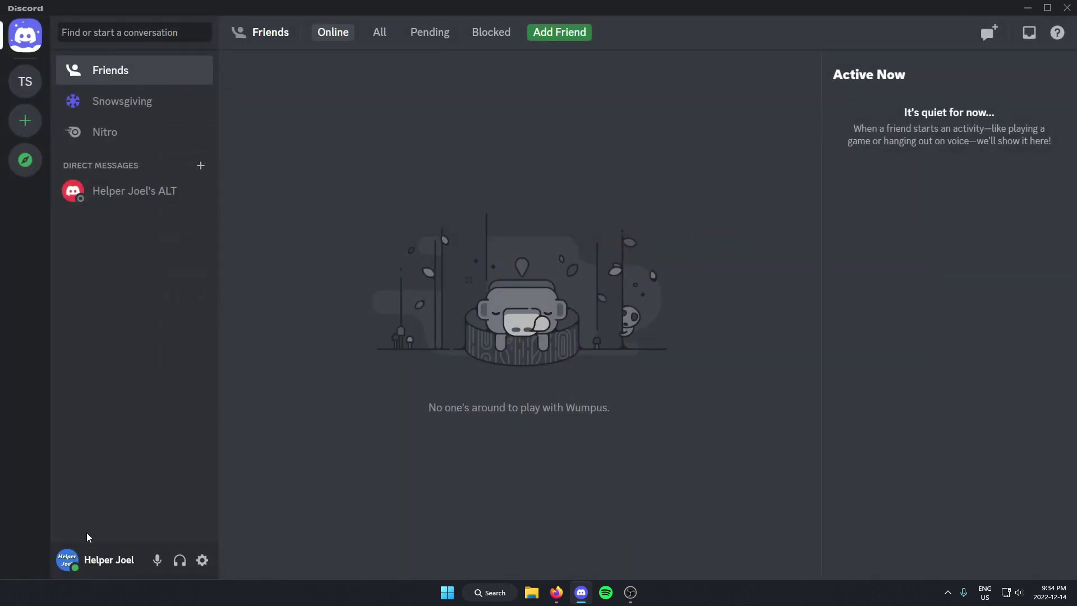
{"action": "left_click", "coordinate": [67, 559]}
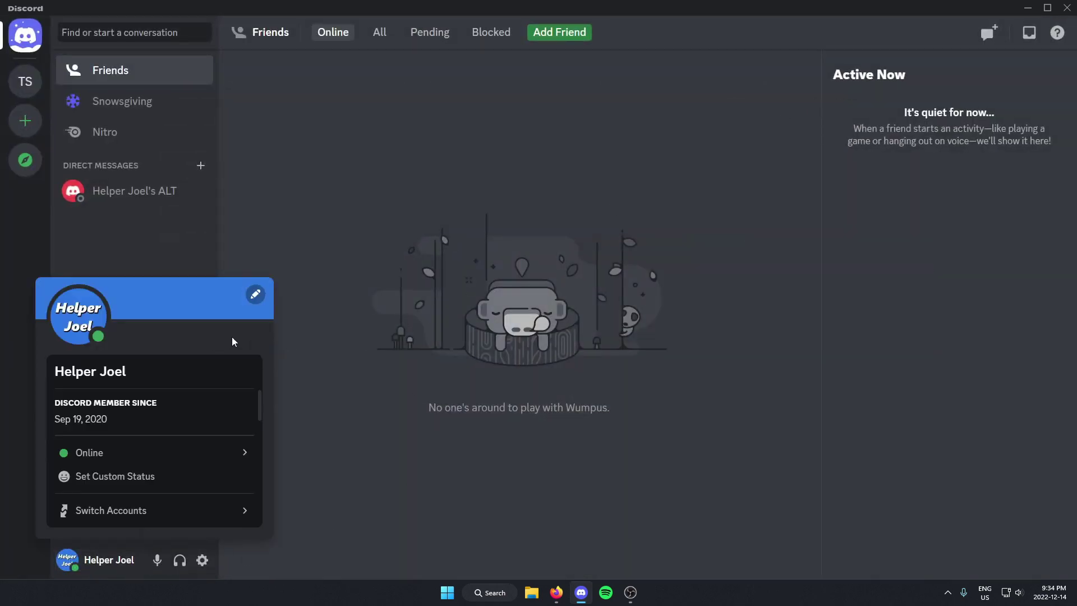
{"action": "left_click", "coordinate": [365, 333]}
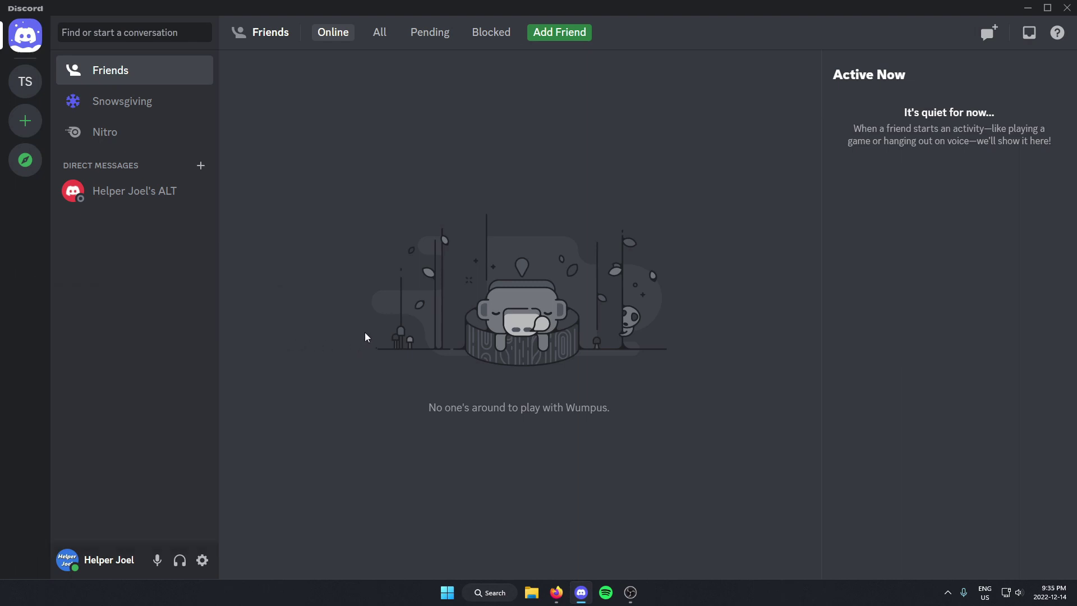